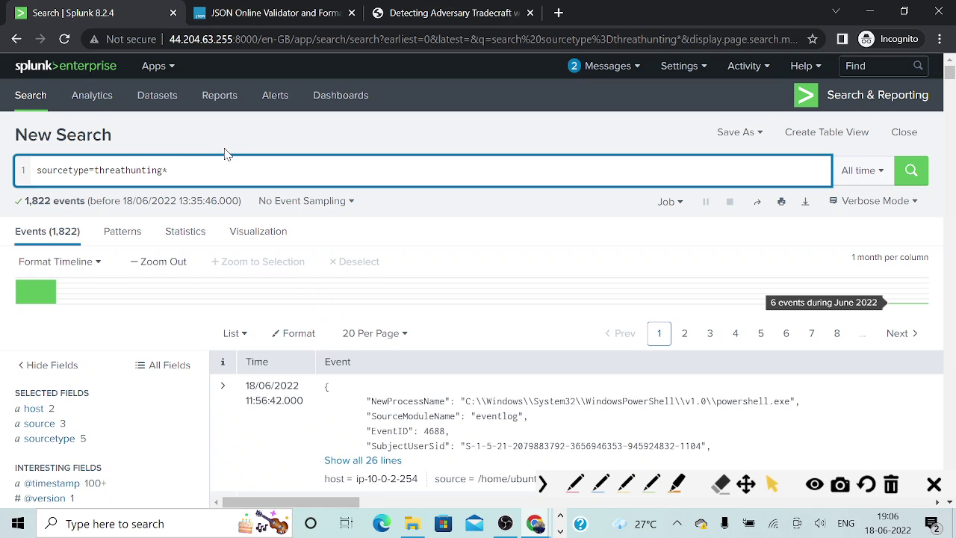
{"action": "left_click", "coordinate": [95, 171]}
{"action": "left_click_drag", "start_coordinate": [95, 170], "coordinate": [179, 170]}
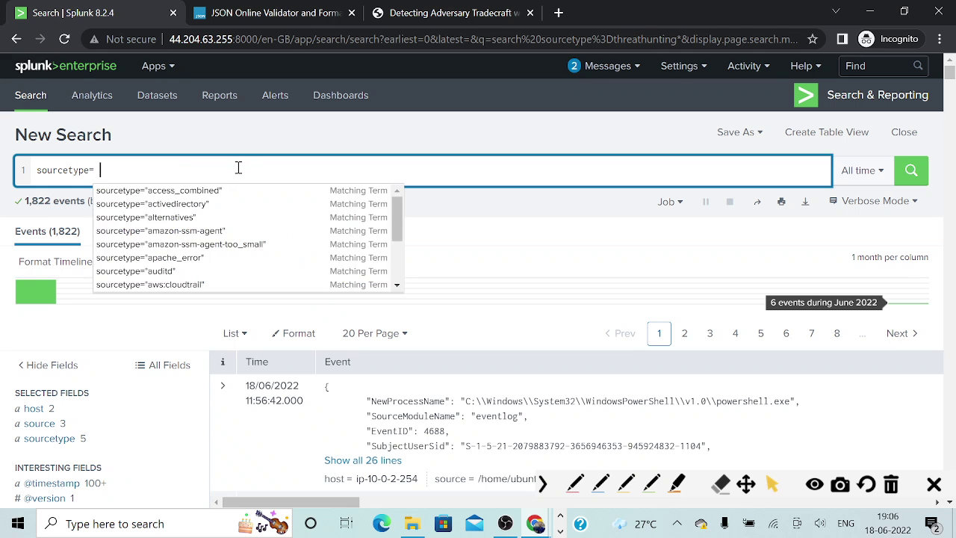
{"action": "key", "text": "ctrl+z"}
Switch to the OneNote Splunk queries page and copy the PowerShell channel query for EventID=4103, including its table and sort lines.
{"action": "key", "text": "alt+Tab"}
{"action": "key", "text": "Tab"}
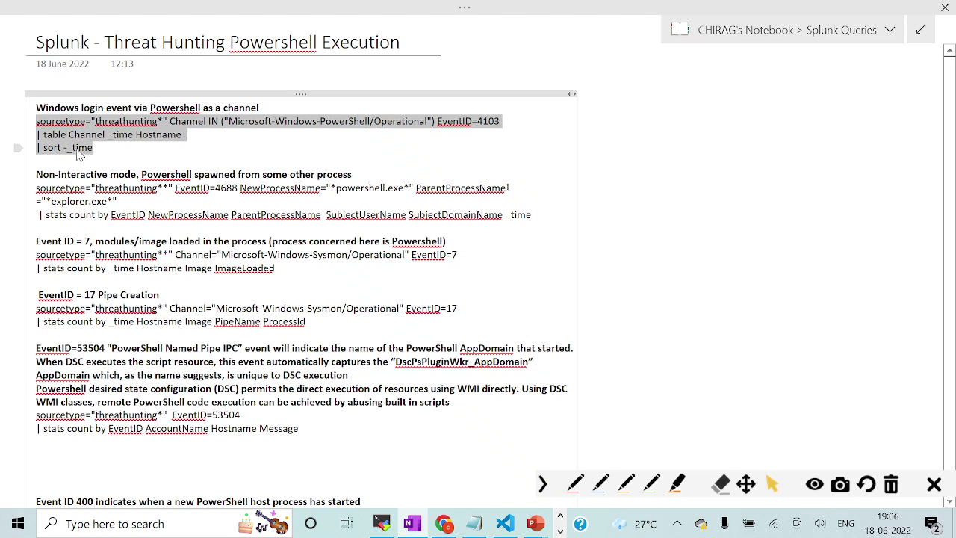
{"action": "left_click", "coordinate": [99, 149]}
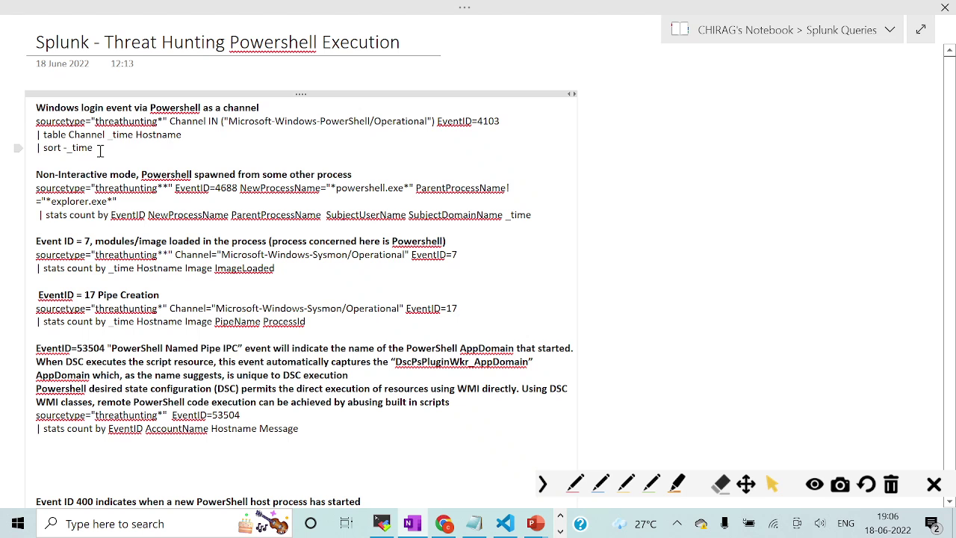
{"action": "left_click_drag", "start_coordinate": [99, 150], "coordinate": [30, 127]}
{"action": "key", "text": "ctrl+c"}
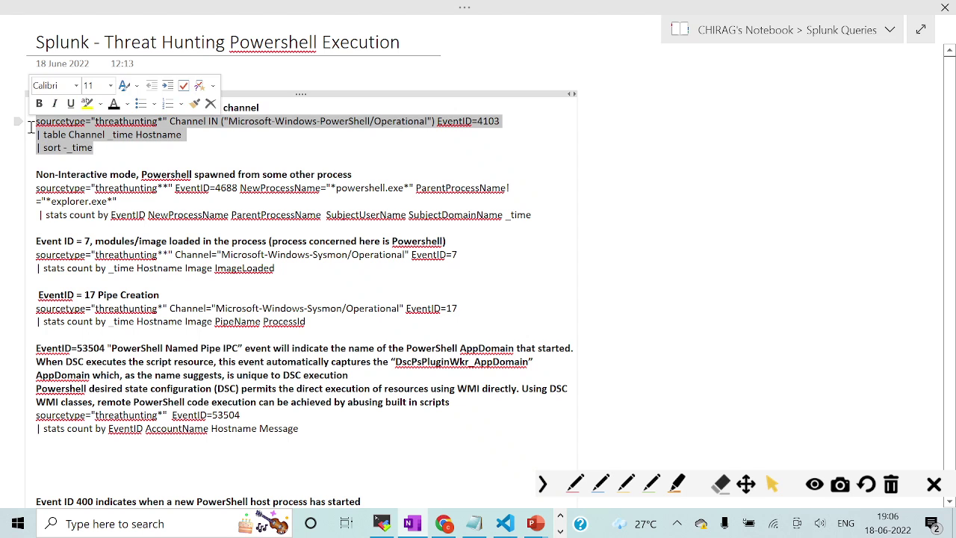
Switch back to Splunk, replace the search with the copied Microsoft-Windows-PowerShell/Operational EventID=4103 query and run it.
{"action": "key", "text": "alt+Tab"}
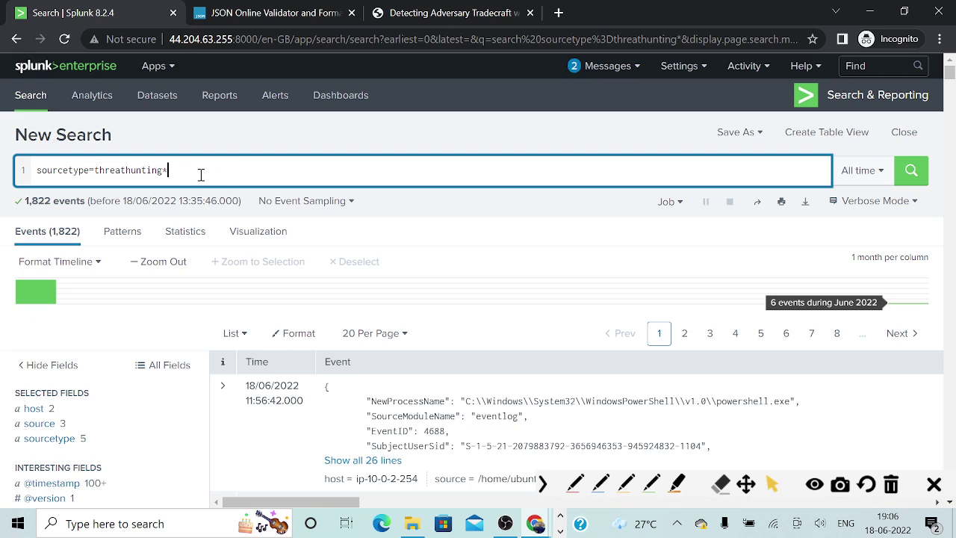
{"action": "key", "text": "ctrl+a"}
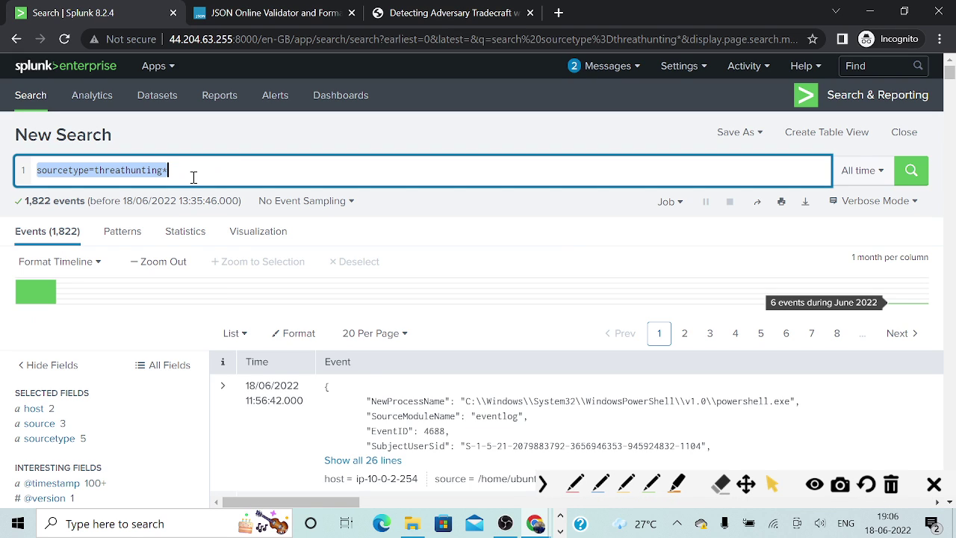
{"action": "key", "text": "ctrl+v"}
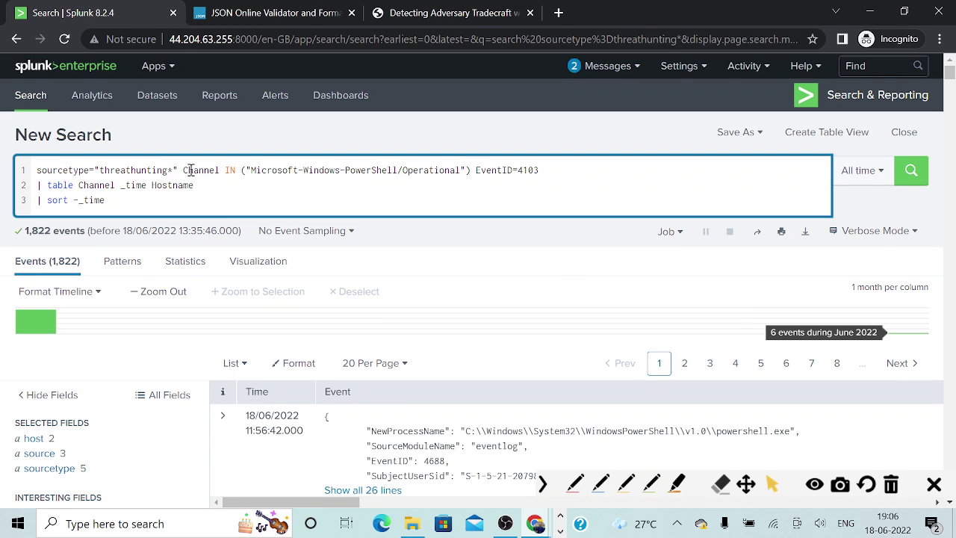
{"action": "left_click", "coordinate": [911, 171]}
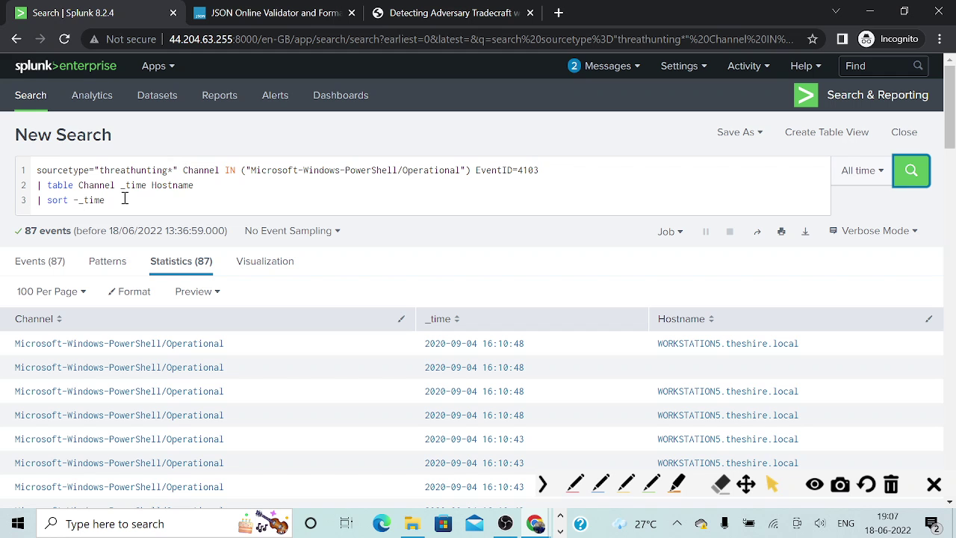
Switch to OneNote and copy the non-interactive PowerShell query for EventID=4688, including its stats line.
{"action": "key", "text": "alt+Tab"}
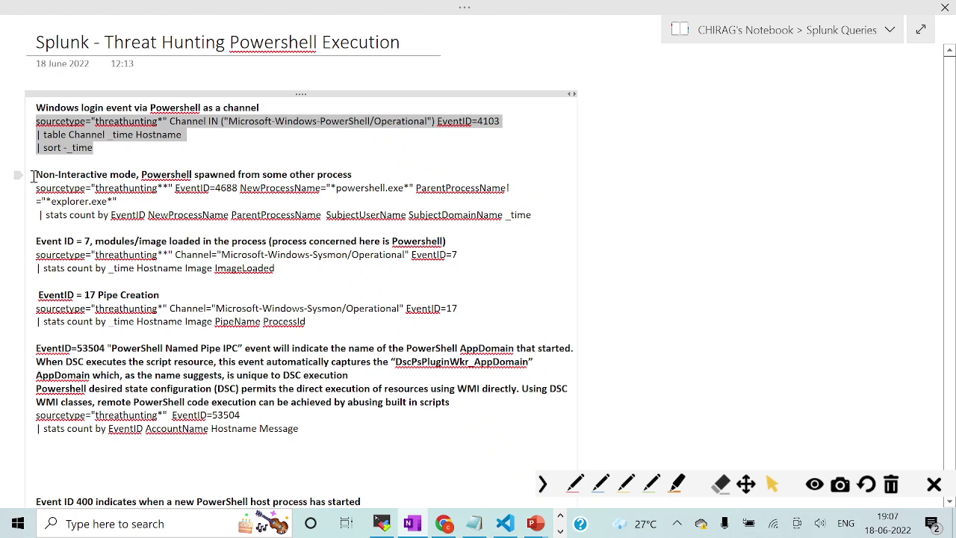
{"action": "left_click_drag", "start_coordinate": [33, 177], "coordinate": [353, 173]}
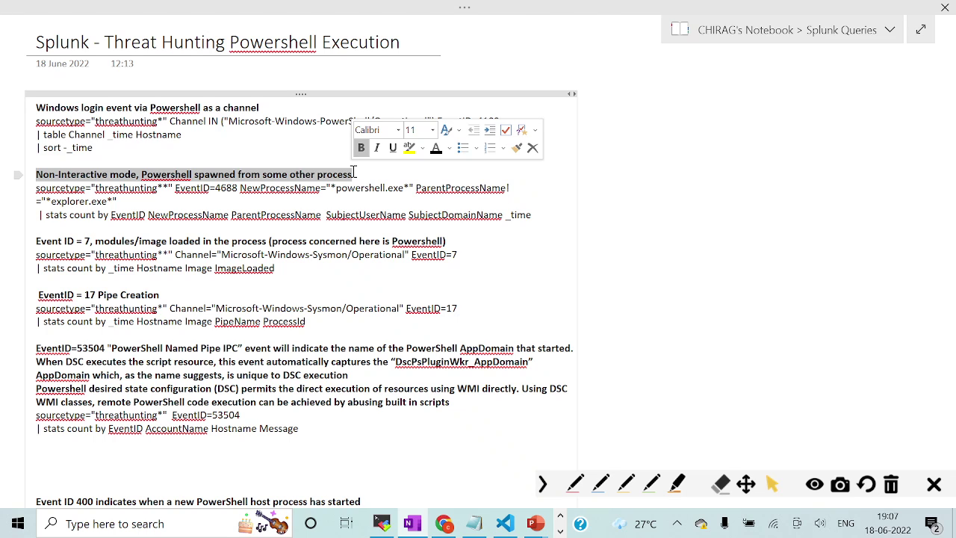
{"action": "left_click", "coordinate": [356, 203]}
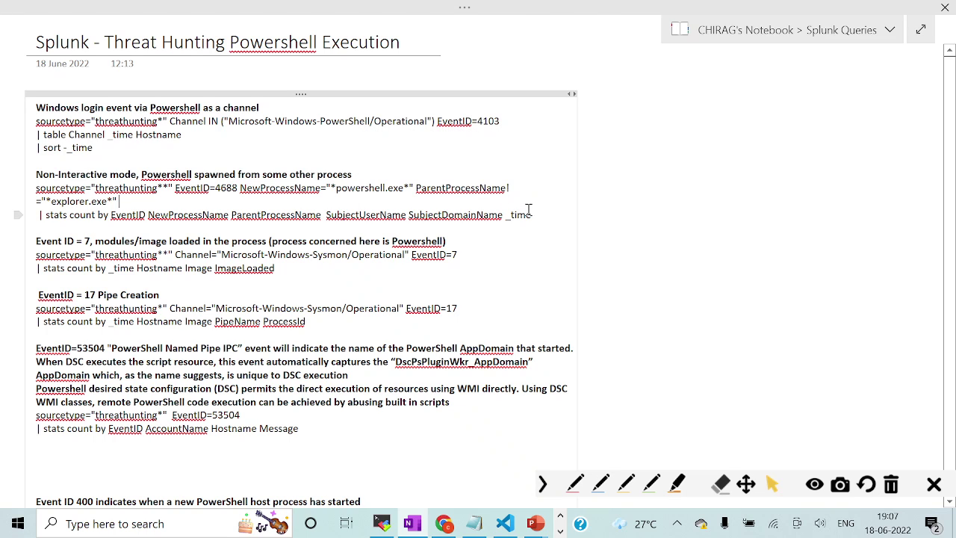
{"action": "left_click_drag", "start_coordinate": [531, 216], "coordinate": [39, 184]}
{"action": "key", "text": "ctrl+c"}
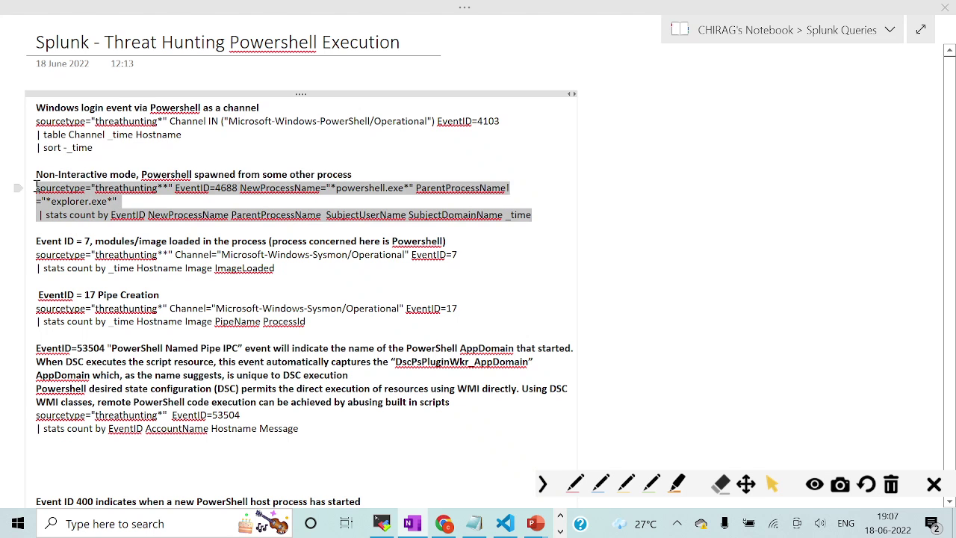
Switch to Splunk, replace the search with the copied EventID=4688 query for powershell.exe not started by explorer.exe, and run it.
{"action": "key", "text": "alt+Tab"}
{"action": "left_click", "coordinate": [156, 205]}
{"action": "key", "text": "ctrl+a"}
{"action": "key", "text": "ctrl+v"}
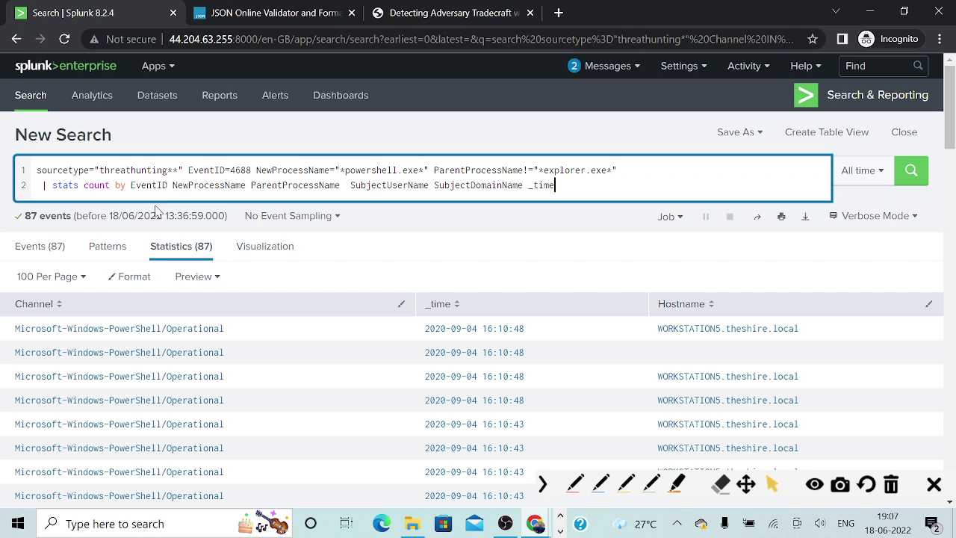
{"action": "key", "text": "Return"}
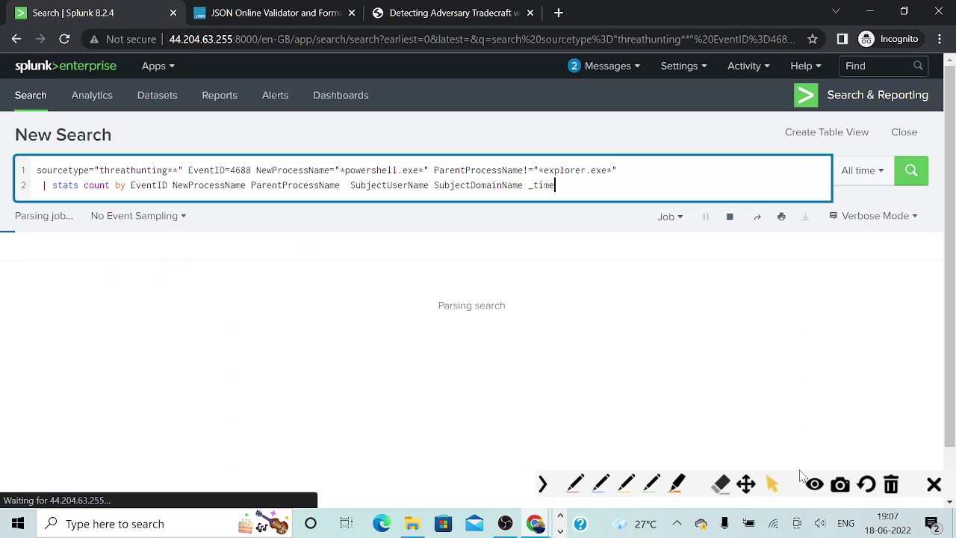
Underline the powershell.exe process condition and the explorer.exe parent exclusion in the query with the green annotation pen.
{"action": "left_click", "coordinate": [651, 484]}
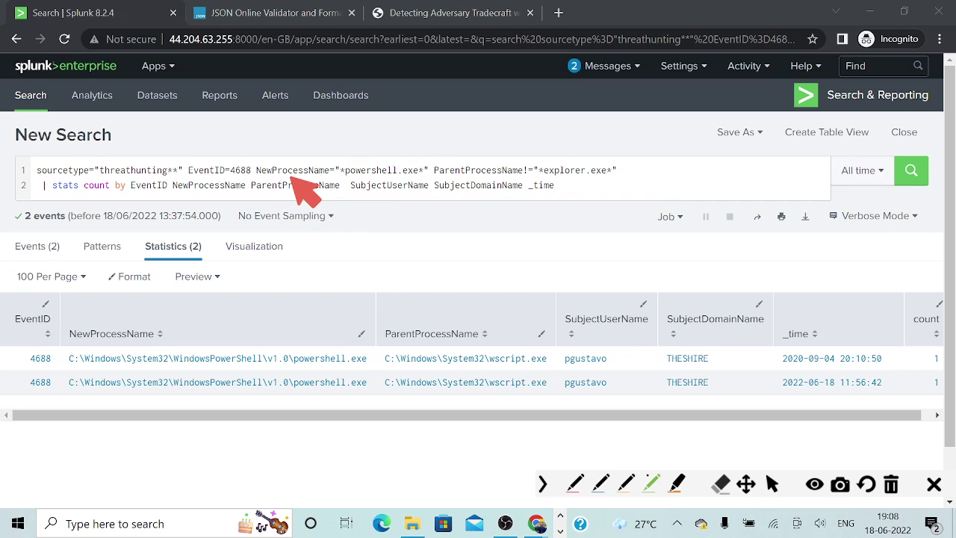
{"action": "mouse_move", "coordinate": [294, 178]}
{"action": "left_mouse_down"}
{"action": "mouse_move", "coordinate": [317, 181]}
{"action": "mouse_move", "coordinate": [427, 179]}
{"action": "left_mouse_up"}
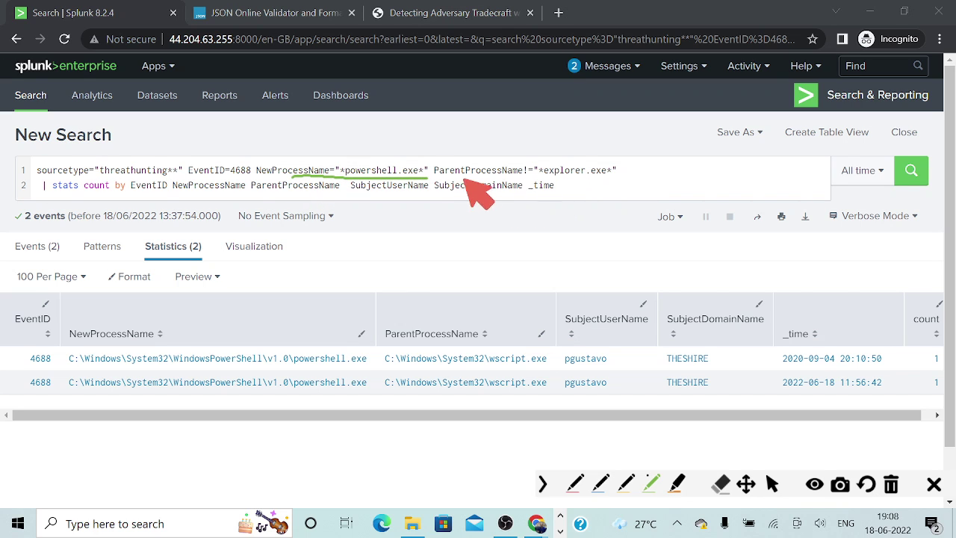
{"action": "mouse_move", "coordinate": [446, 180]}
{"action": "left_mouse_down"}
{"action": "mouse_move", "coordinate": [538, 183]}
{"action": "mouse_move", "coordinate": [635, 170]}
{"action": "left_mouse_up"}
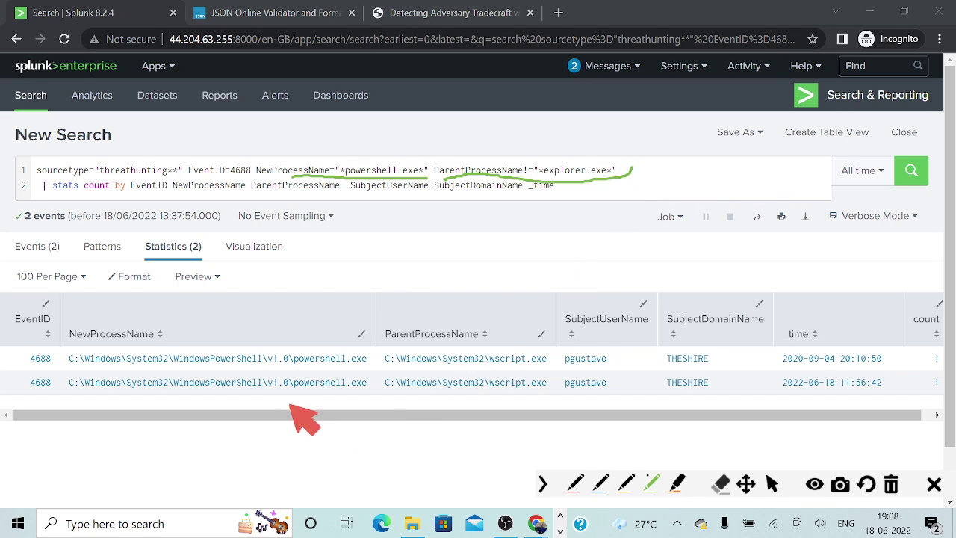
Underline the powershell.exe, wscript.exe and user name values in the results in green, and clear all annotations.
{"action": "left_click_drag", "start_coordinate": [189, 368], "coordinate": [365, 365]}
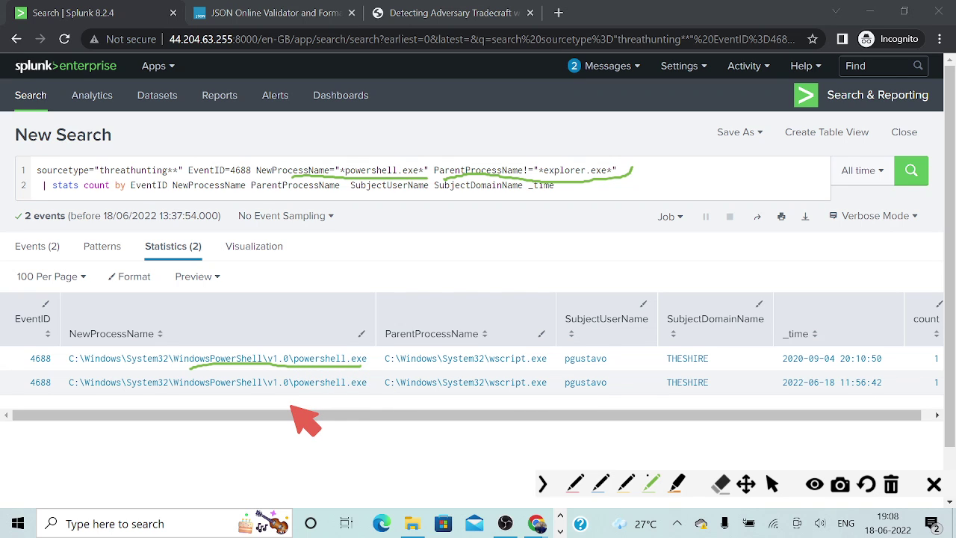
{"action": "mouse_move", "coordinate": [489, 403]}
{"action": "left_mouse_down"}
{"action": "mouse_move", "coordinate": [521, 391]}
{"action": "mouse_move", "coordinate": [549, 391]}
{"action": "left_mouse_up"}
{"action": "left_click_drag", "start_coordinate": [491, 365], "coordinate": [545, 364]}
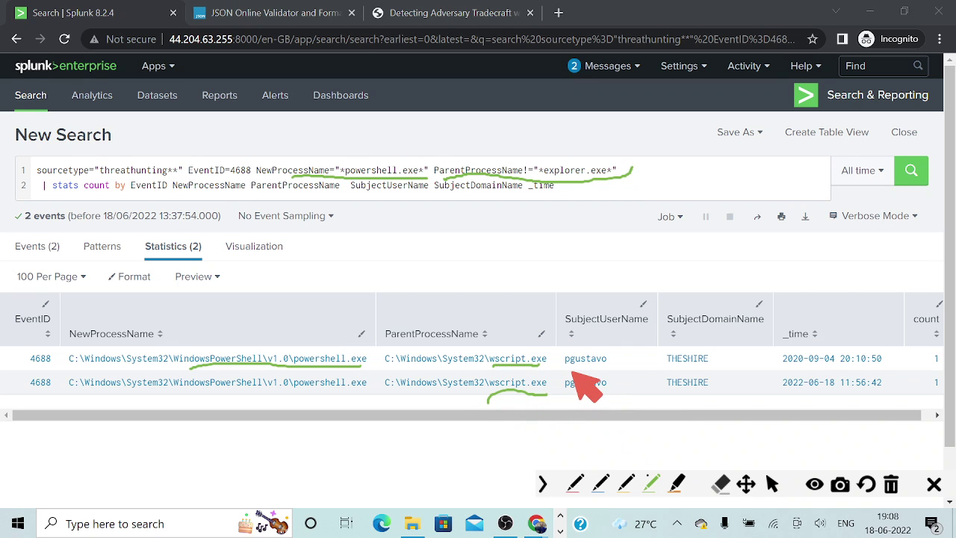
{"action": "left_click_drag", "start_coordinate": [566, 367], "coordinate": [634, 371]}
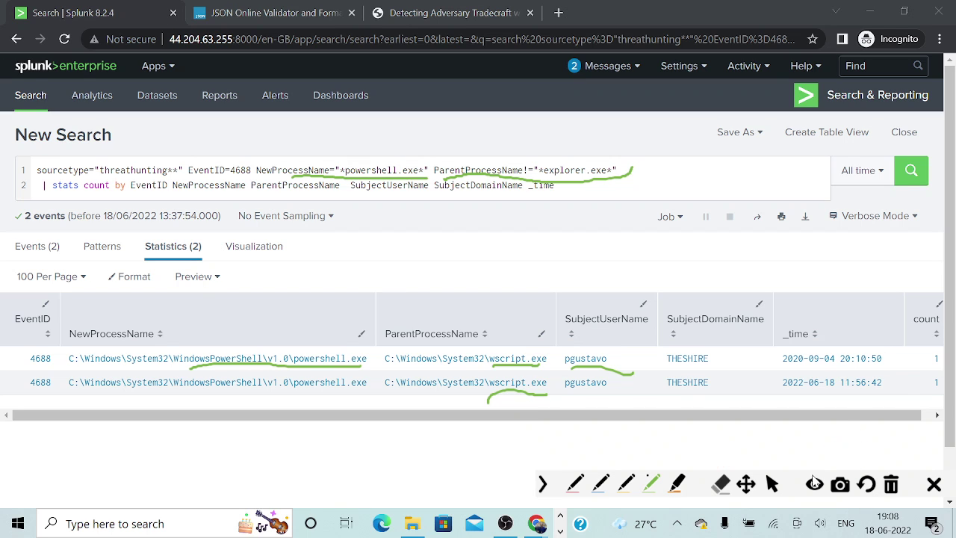
{"action": "left_click", "coordinate": [771, 484]}
{"action": "left_click", "coordinate": [892, 485]}
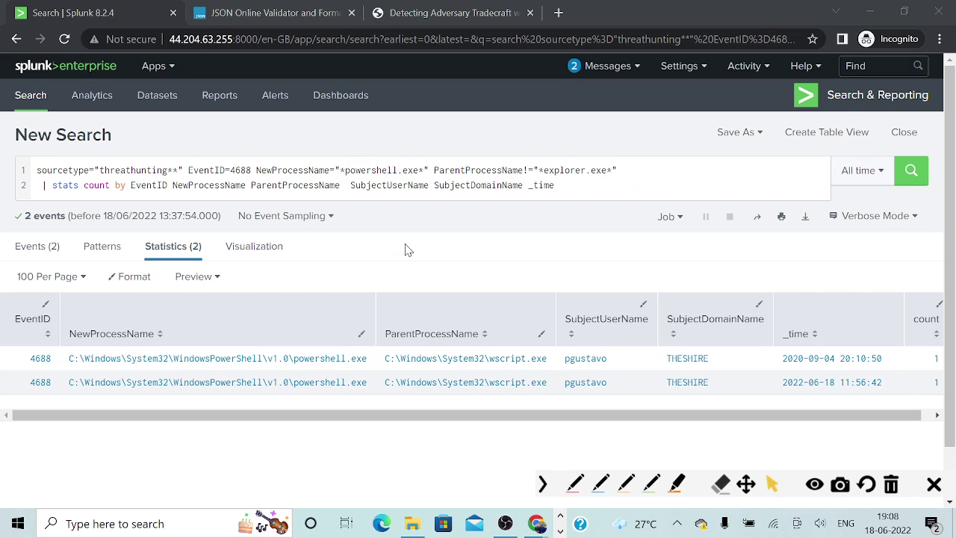
Switch to OneNote and copy the Sysmon EventID=7 query for modules loaded in the process, including its stats line.
{"action": "key", "text": "alt+Tab"}
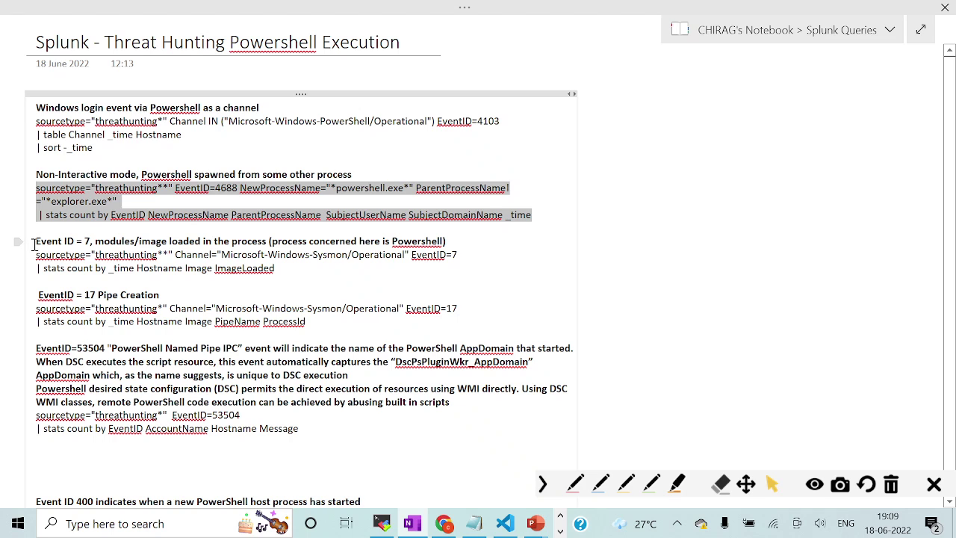
{"action": "left_click_drag", "start_coordinate": [35, 254], "coordinate": [283, 280]}
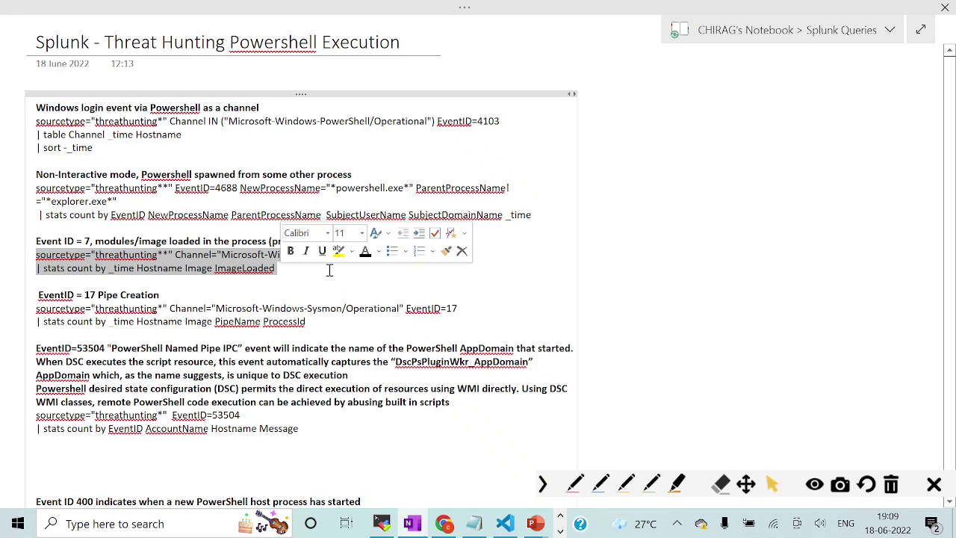
{"action": "left_click", "coordinate": [90, 244]}
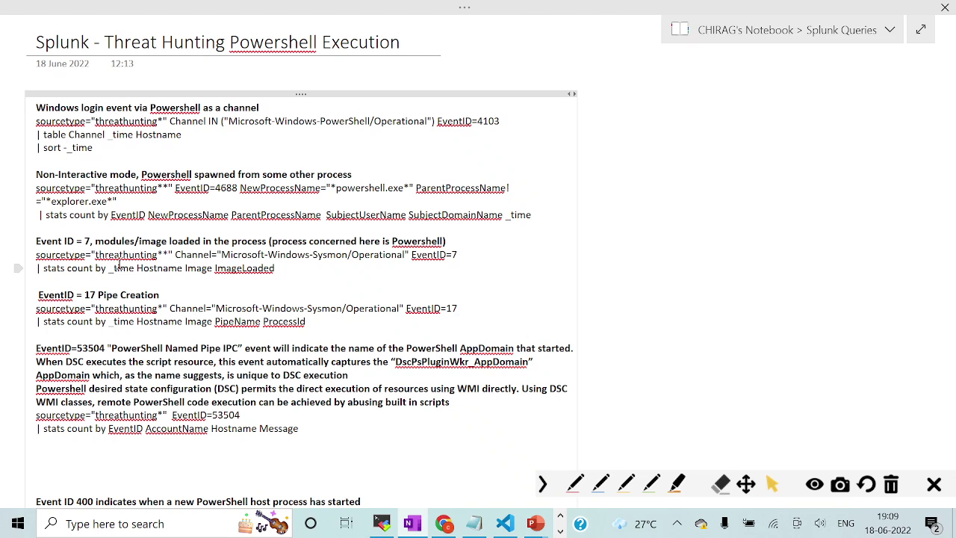
{"action": "left_click_drag", "start_coordinate": [276, 269], "coordinate": [39, 256]}
{"action": "key", "text": "ctrl+c"}
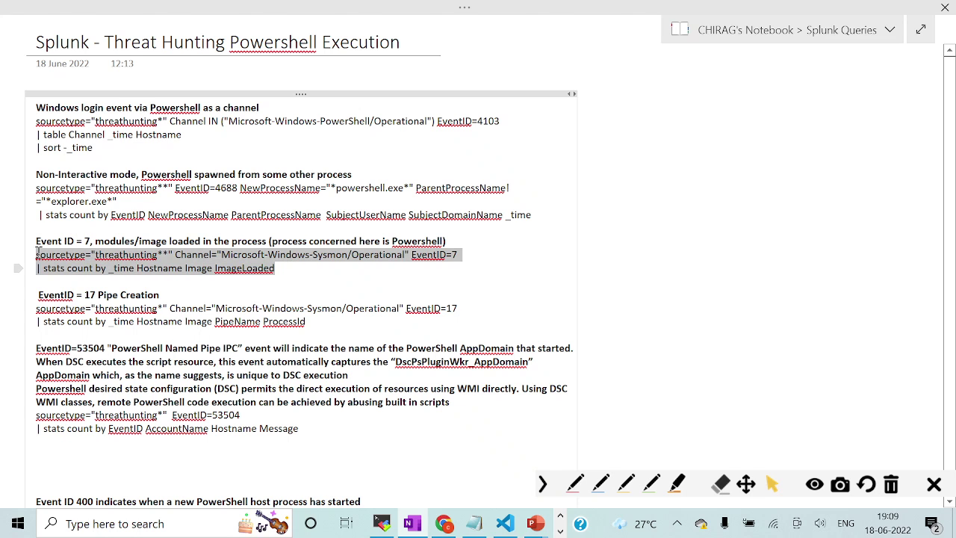
Switch to Splunk, replace the search with the copied Microsoft-Windows-Sysmon/Operational EventID=7 query and run it.
{"action": "key", "text": "alt+Tab"}
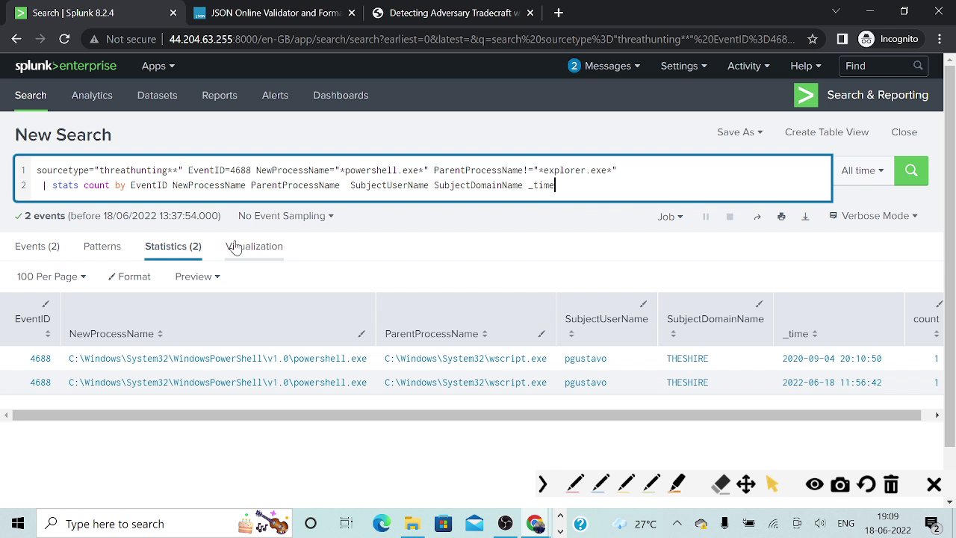
{"action": "key", "text": "ctrl+a"}
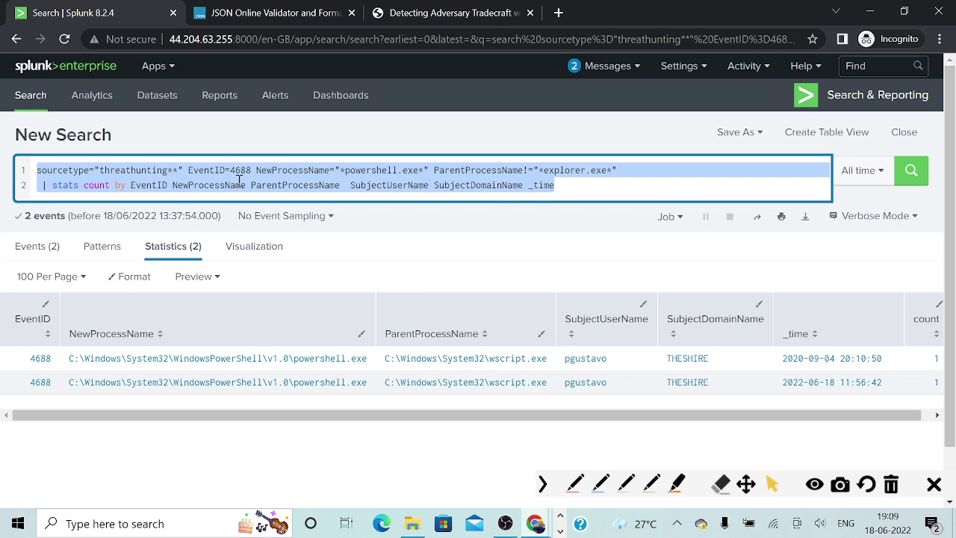
{"action": "key", "text": "ctrl+v"}
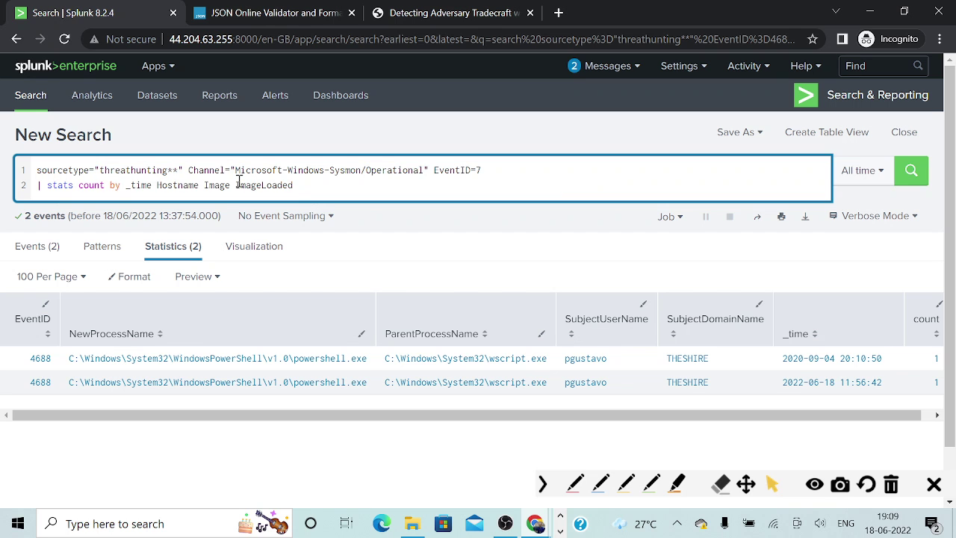
{"action": "left_click", "coordinate": [911, 170]}
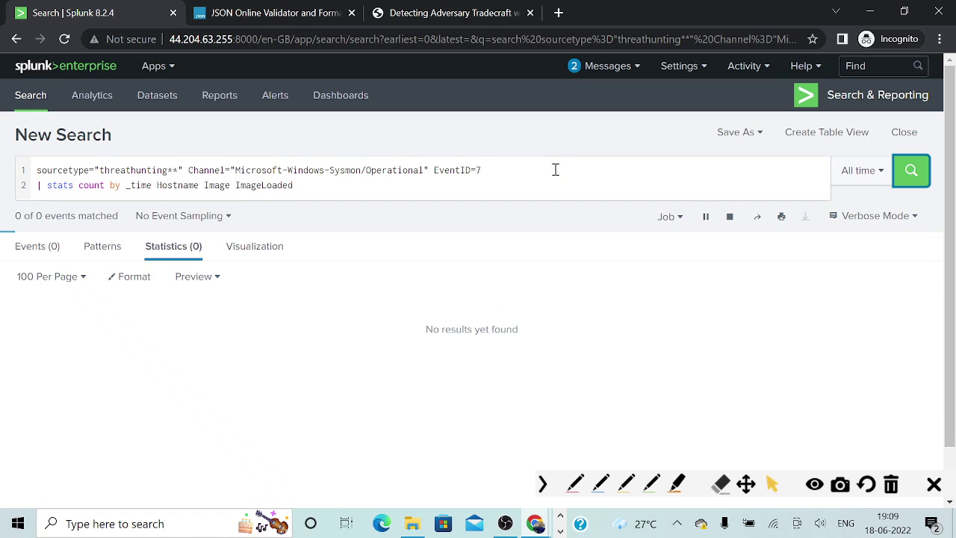
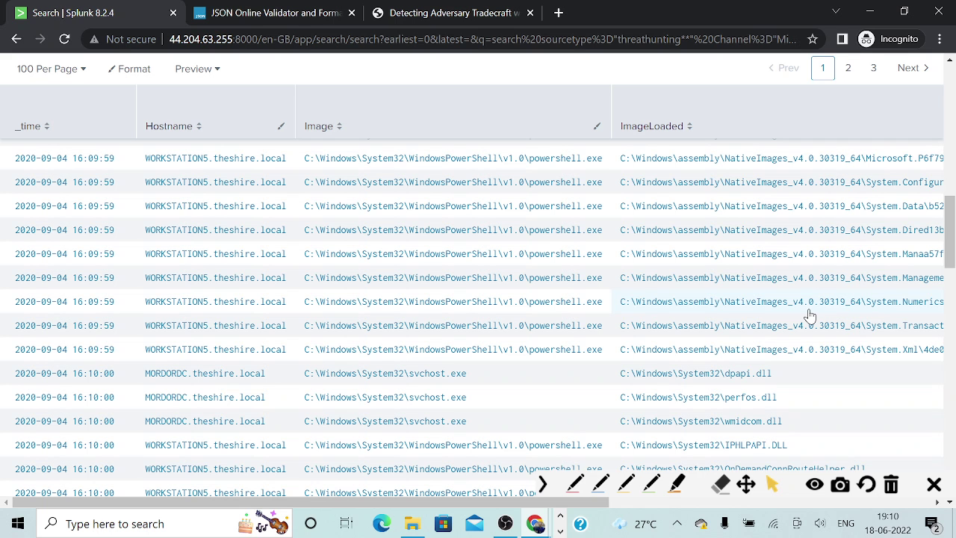
Underline System.Management.Automation in the ImageLoaded results with the yellow annotation pen, and return to the normal pointer.
{"action": "left_click_drag", "start_coordinate": [542, 505], "coordinate": [753, 510]}
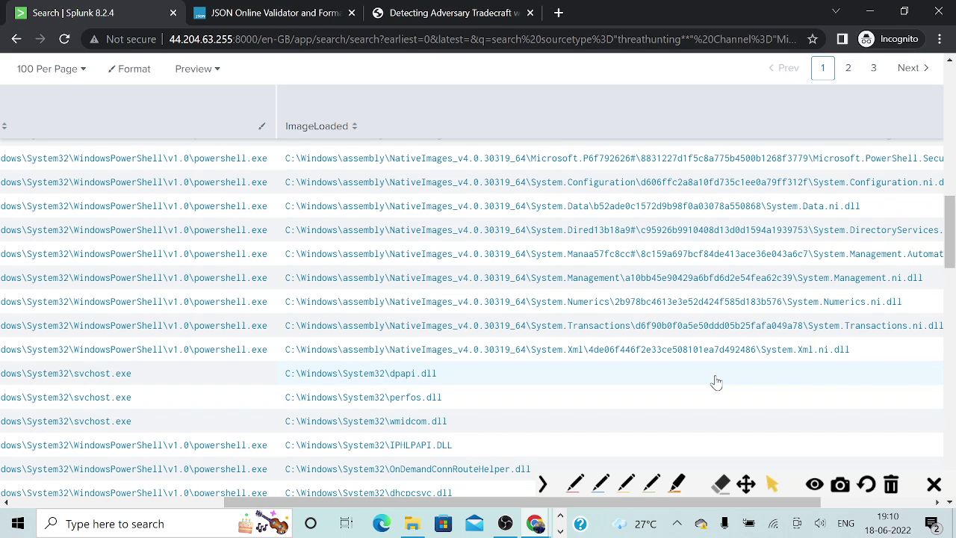
{"action": "left_click_drag", "start_coordinate": [626, 507], "coordinate": [676, 505]}
{"action": "scroll", "coordinate": [697, 401], "scroll_direction": "up", "scroll_amount": 1}
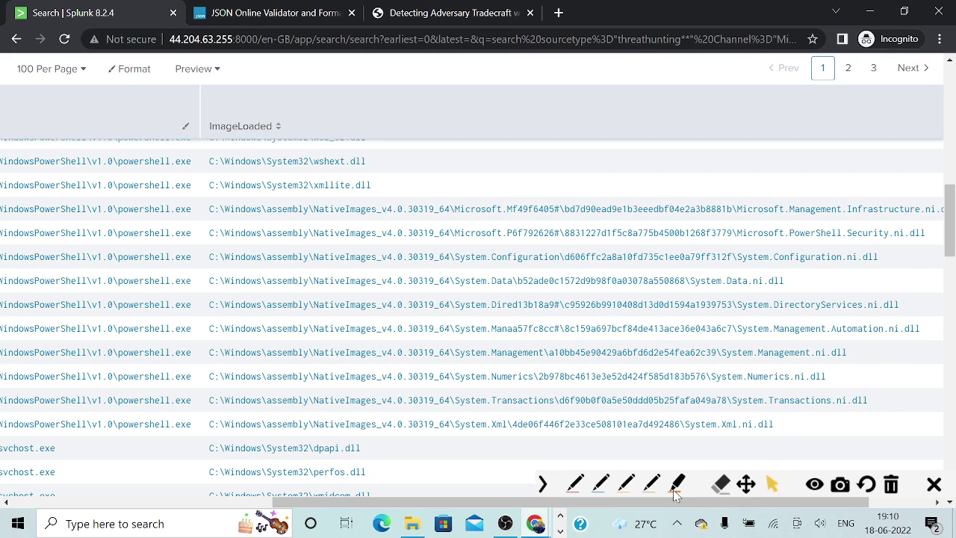
{"action": "left_click", "coordinate": [629, 485]}
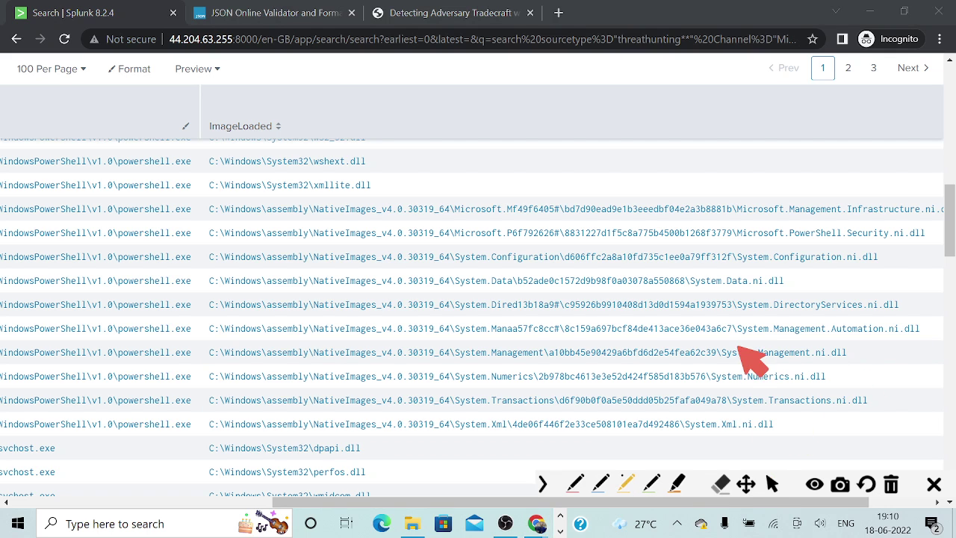
{"action": "mouse_move", "coordinate": [739, 346]}
{"action": "left_mouse_down"}
{"action": "mouse_move", "coordinate": [830, 345]}
{"action": "mouse_move", "coordinate": [883, 330]}
{"action": "left_mouse_up"}
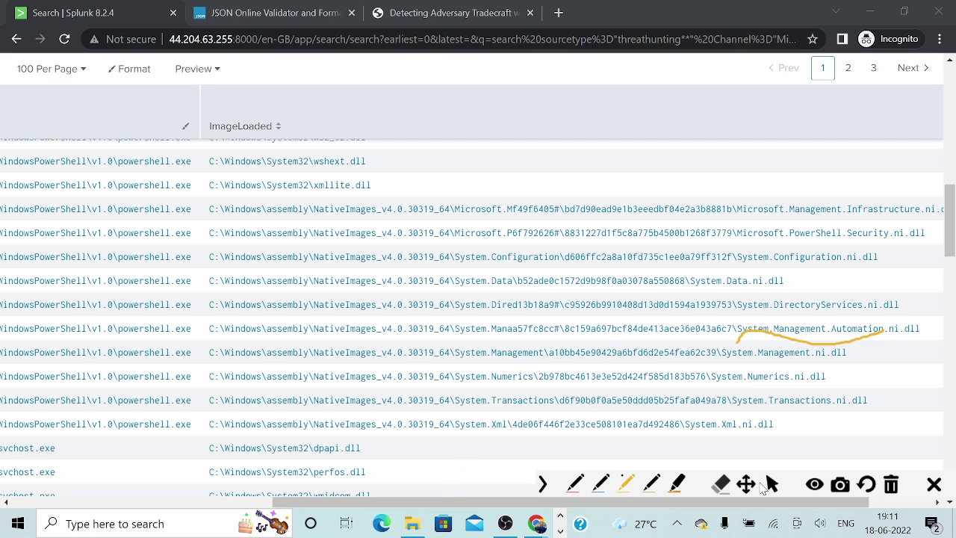
{"action": "left_click", "coordinate": [773, 484]}
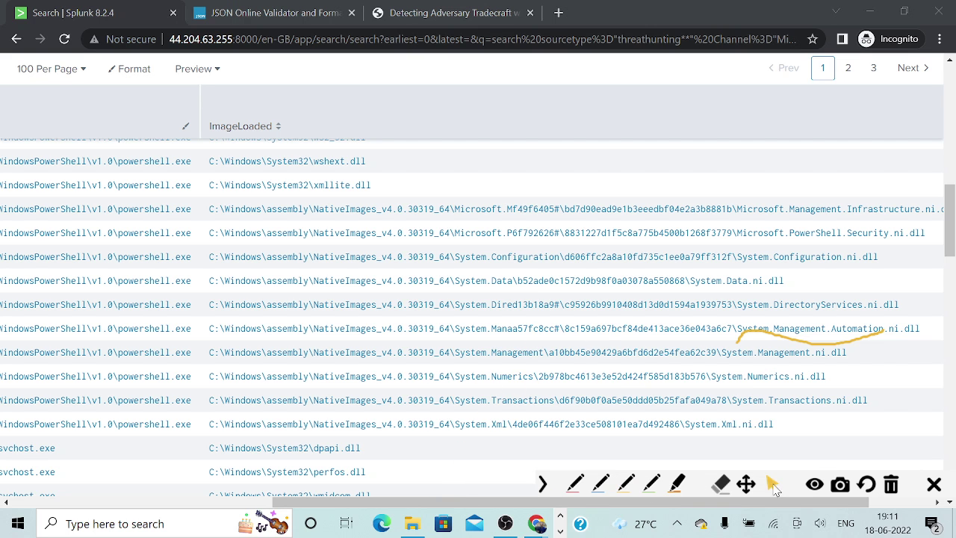
Clear the yellow annotation, then switch to OneNote and copy the Sysmon EventID=17 pipe creation query with its stats line.
{"action": "left_click", "coordinate": [895, 486]}
{"action": "key", "text": "alt+Tab"}
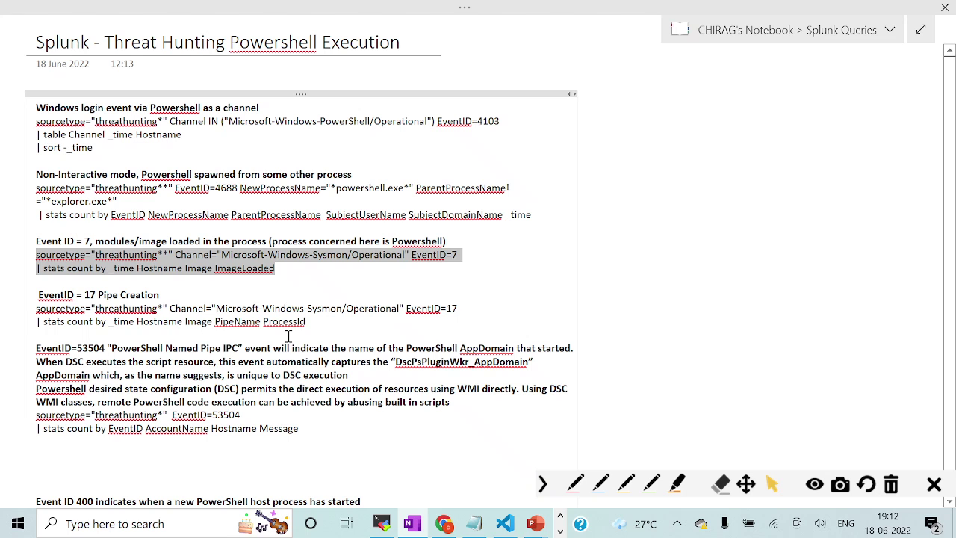
{"action": "left_click_drag", "start_coordinate": [312, 321], "coordinate": [33, 314]}
{"action": "key", "text": "ctrl+c"}
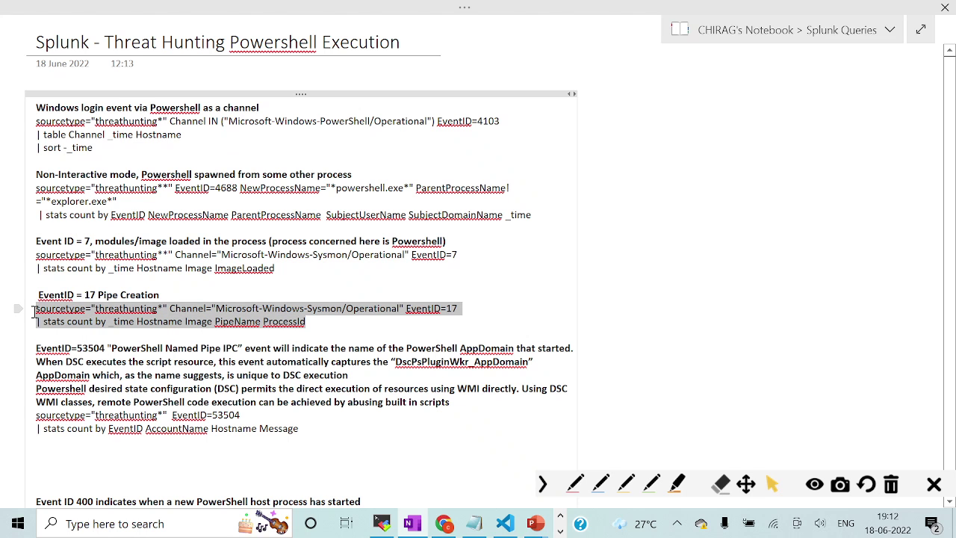
Switch to Splunk, replace the search with the copied Microsoft-Windows-Sysmon/Operational EventID=17 query and run it.
{"action": "key", "text": "alt+Tab"}
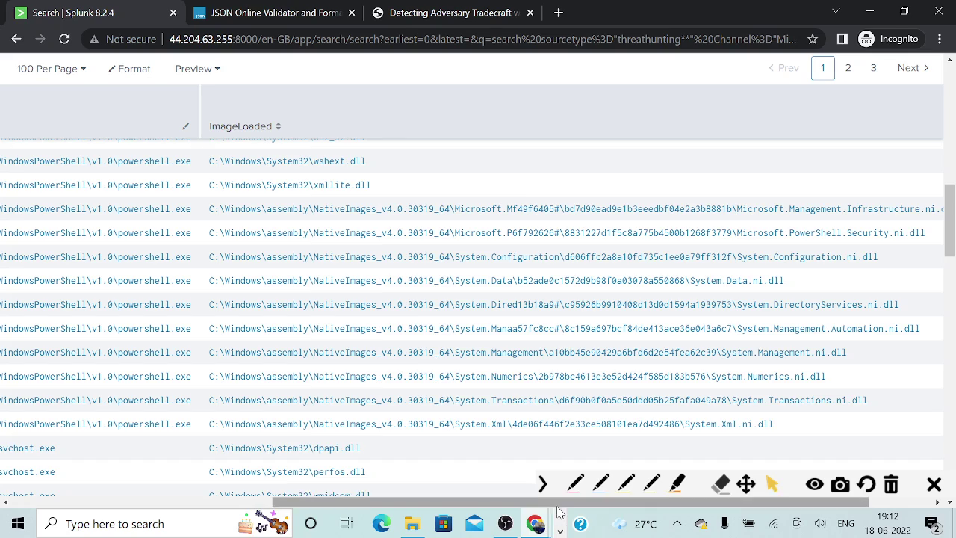
{"action": "left_click_drag", "start_coordinate": [559, 503], "coordinate": [241, 502]}
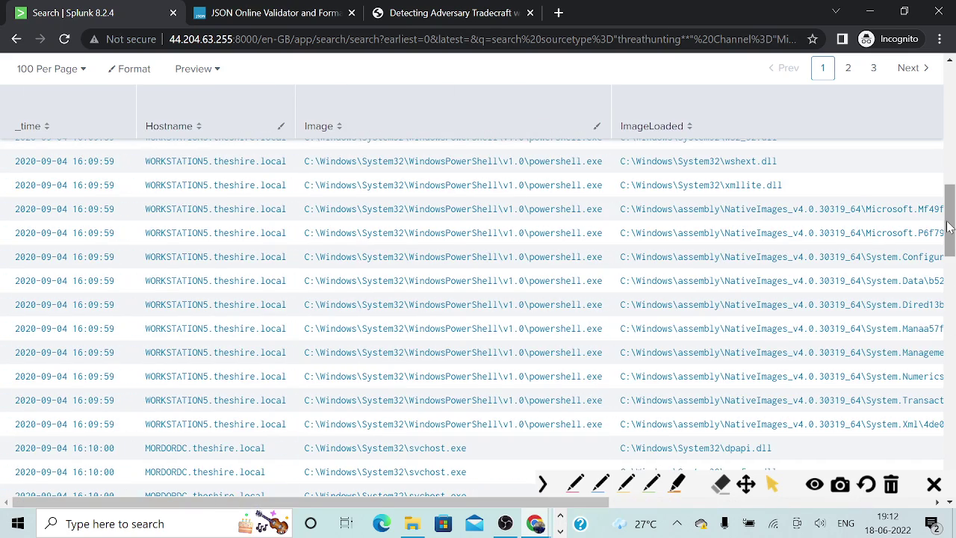
{"action": "left_click_drag", "start_coordinate": [948, 227], "coordinate": [949, 90]}
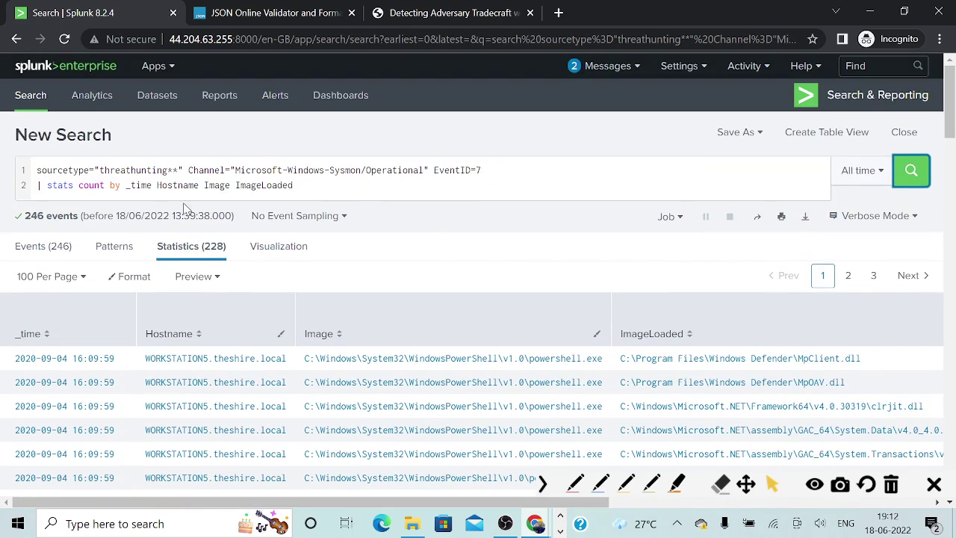
{"action": "left_click", "coordinate": [325, 186]}
{"action": "key", "text": "ctrl+a"}
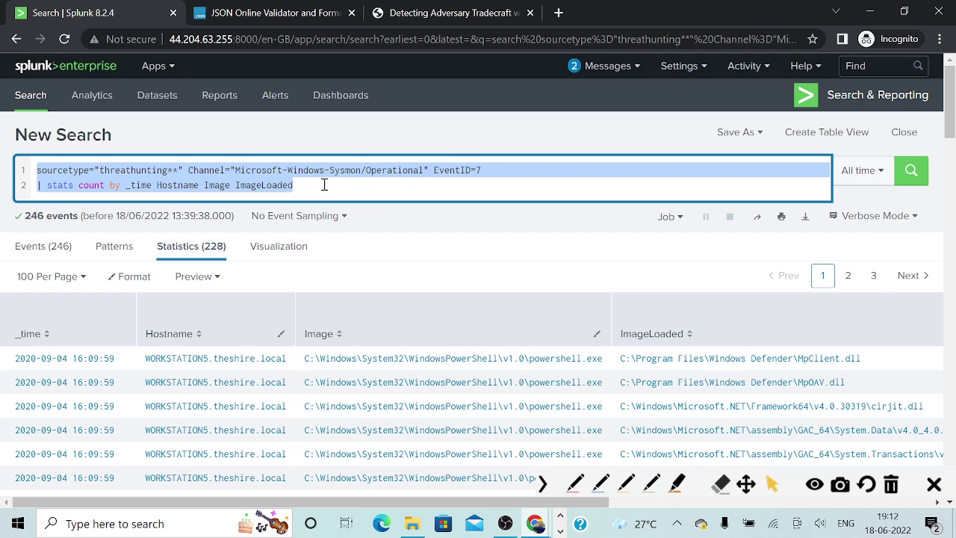
{"action": "key", "text": "ctrl+v"}
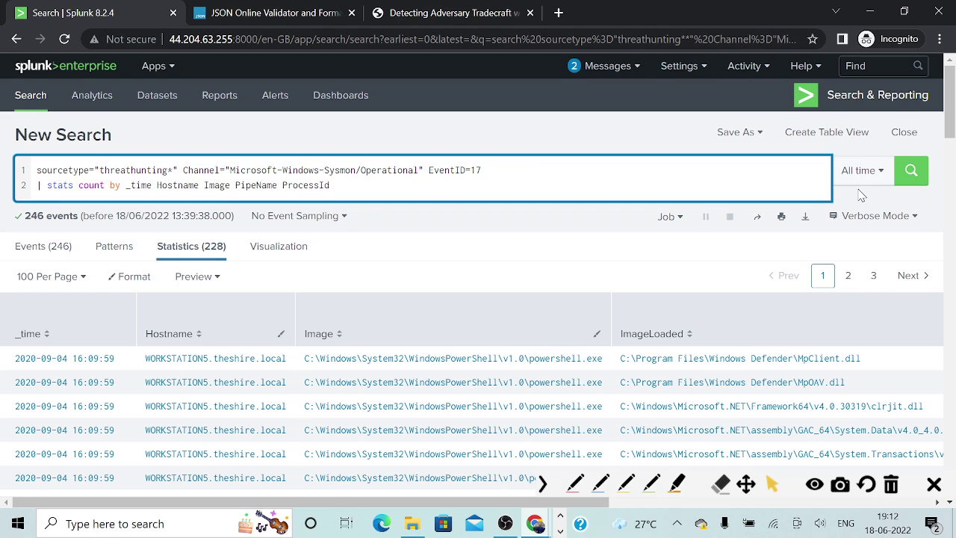
{"action": "left_click", "coordinate": [912, 170]}
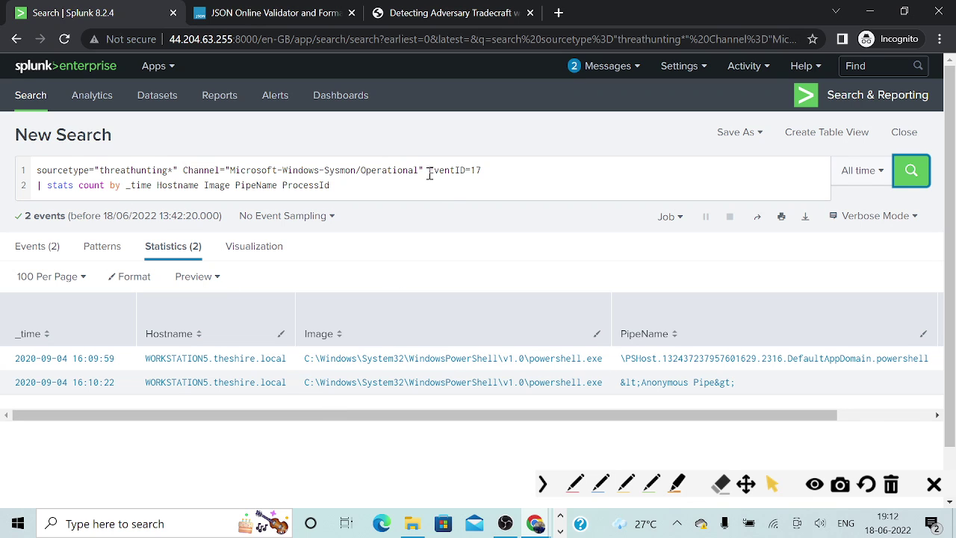
Highlight EventID=17 in the query and examine the Image, PipeName and ProcessId columns of the pipe creation results.
{"action": "left_click_drag", "start_coordinate": [428, 171], "coordinate": [502, 171]}
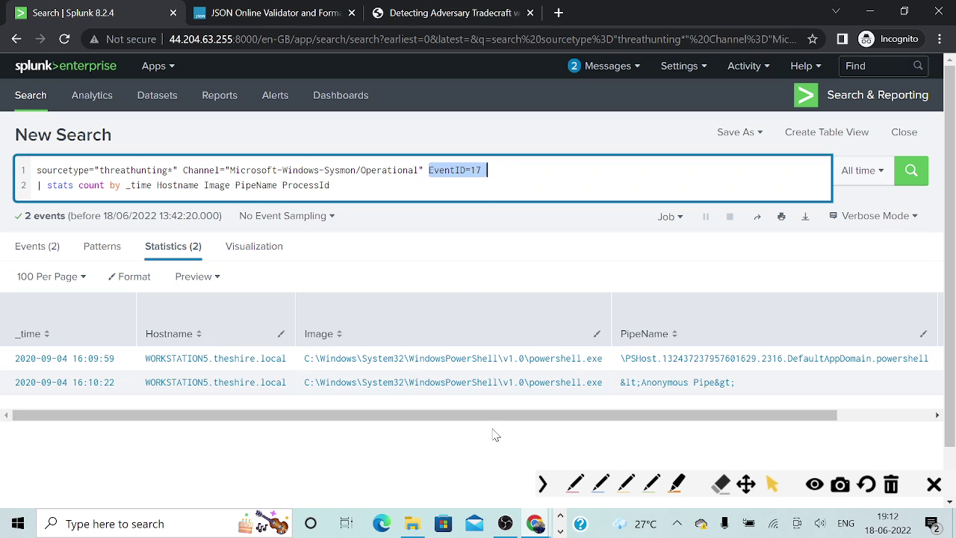
{"action": "left_click_drag", "start_coordinate": [329, 419], "coordinate": [407, 431]}
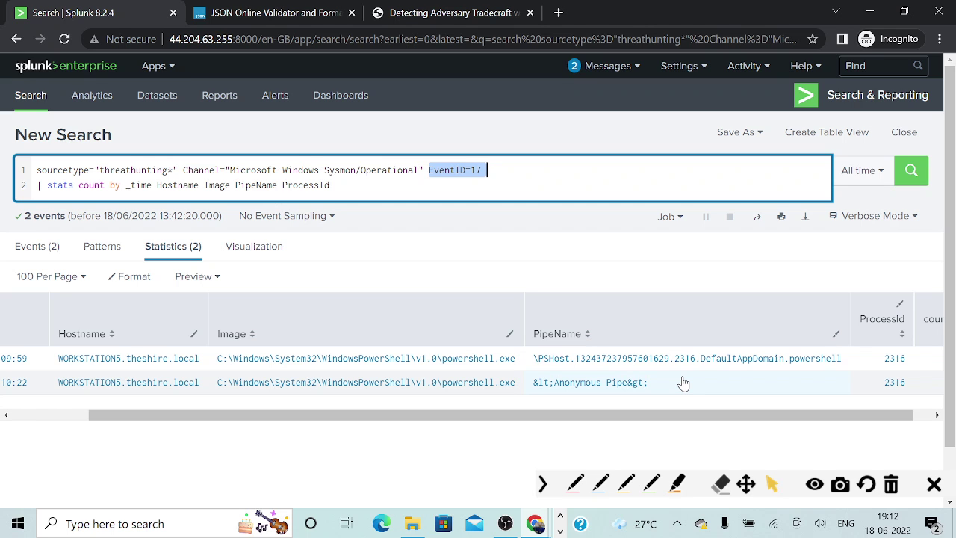
{"action": "left_click_drag", "start_coordinate": [689, 416], "coordinate": [721, 420]}
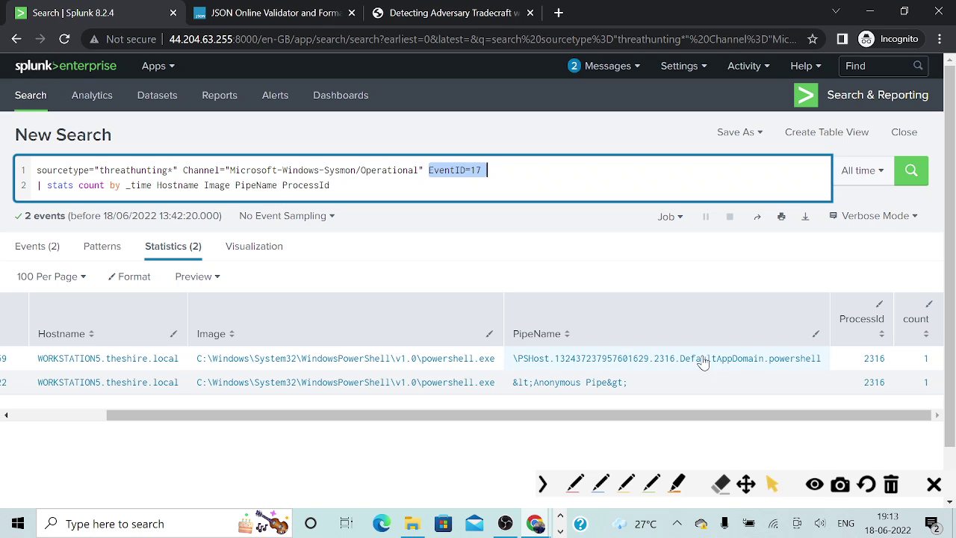
{"action": "left_click", "coordinate": [355, 187]}
Switch to OneNote, highlight the sentence on DSC executing resources through WMI, and copy the EventID=53504 query with its stats line.
{"action": "key", "text": "alt+Tab"}
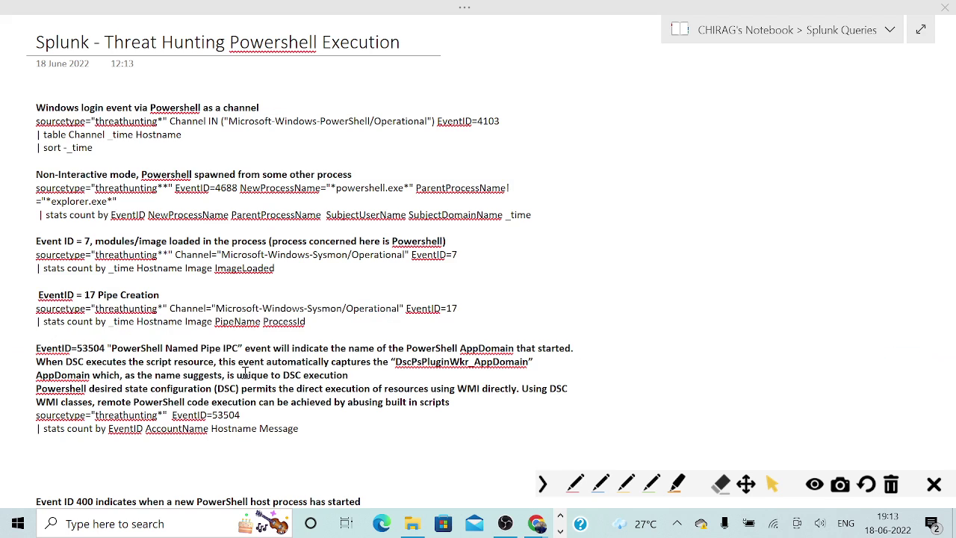
{"action": "scroll", "coordinate": [212, 433], "scroll_direction": "down", "scroll_amount": 1}
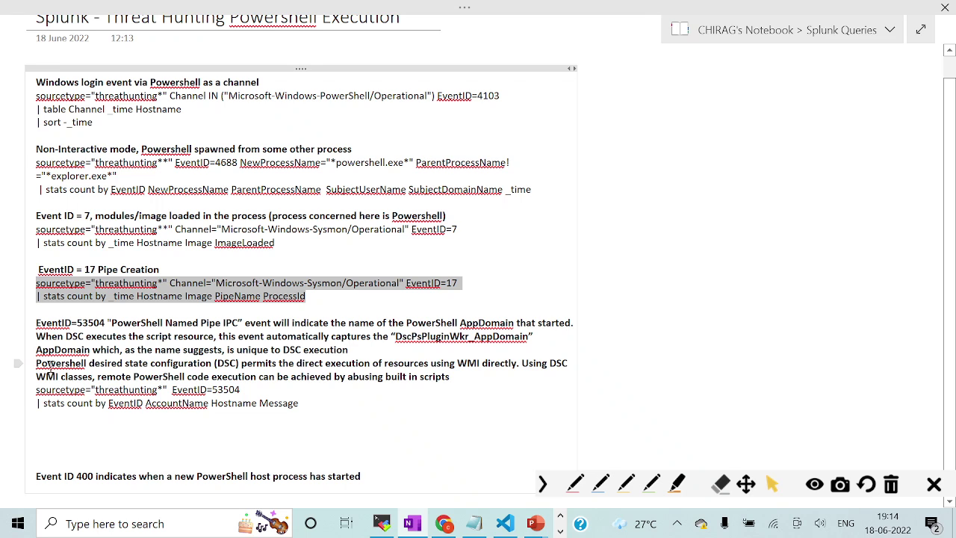
{"action": "left_click_drag", "start_coordinate": [37, 364], "coordinate": [519, 374]}
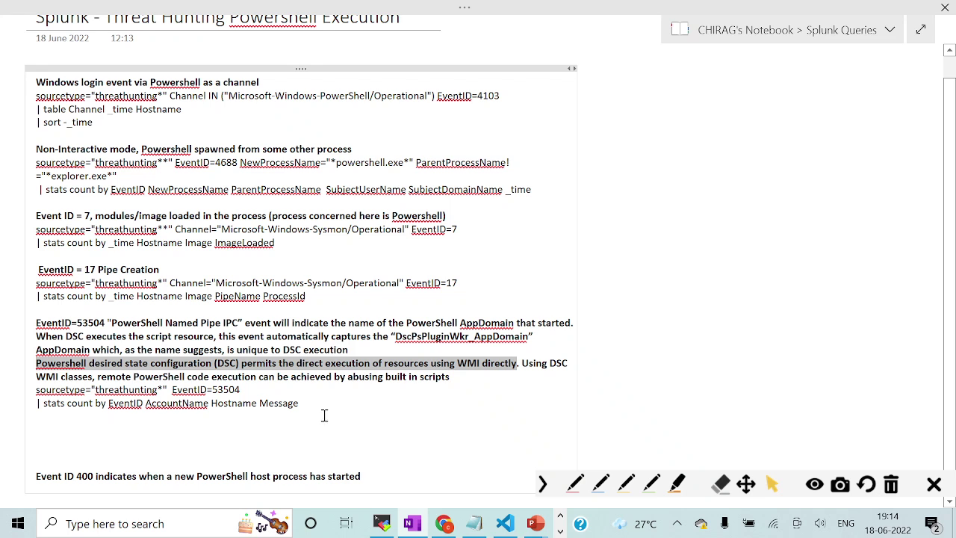
{"action": "left_click_drag", "start_coordinate": [303, 404], "coordinate": [35, 396]}
{"action": "key", "text": "ctrl+c"}
Switch to Splunk, replace the search with the copied EventID=53504 query counting by EventID, AccountName, Hostname and Message, and run it.
{"action": "key", "text": "alt+Tab"}
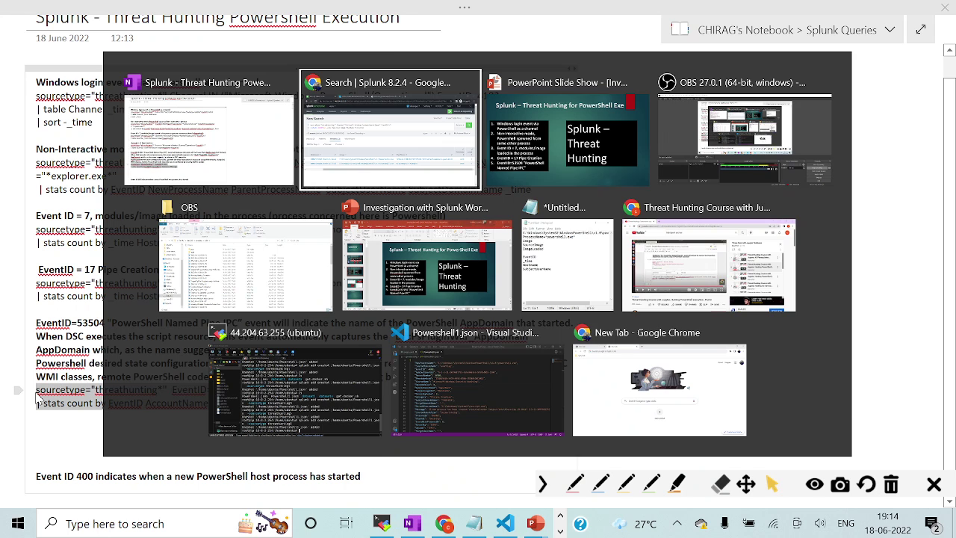
{"action": "key", "text": "ctrl+a"}
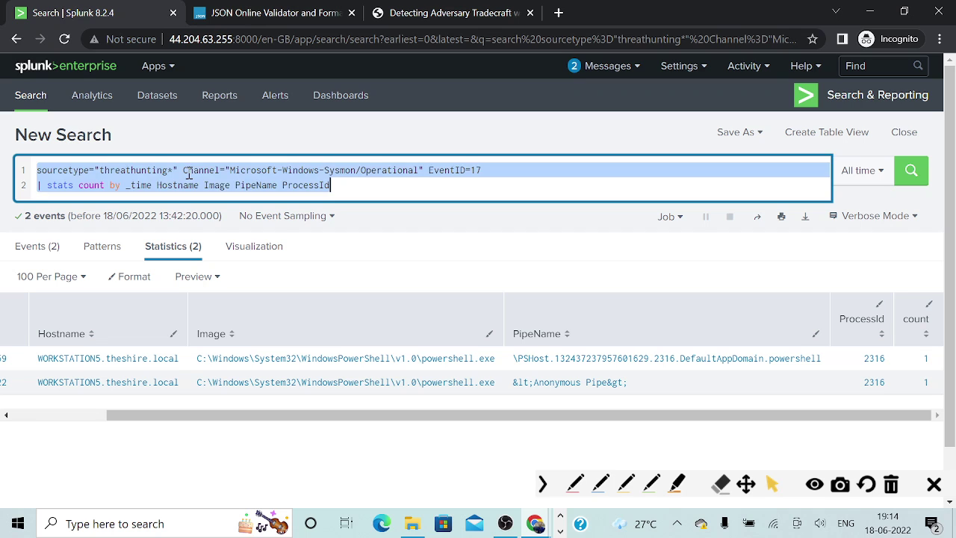
{"action": "key", "text": "ctrl+v"}
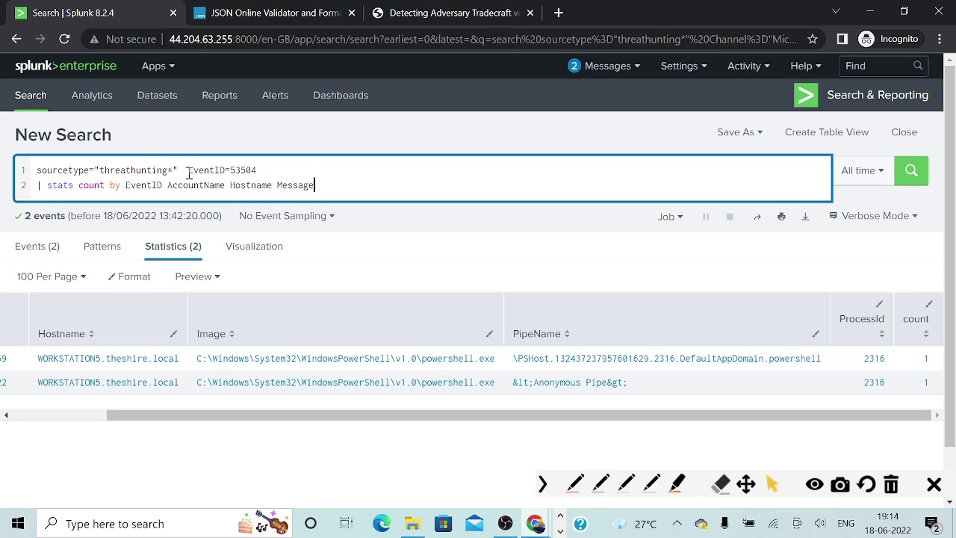
{"action": "left_click", "coordinate": [911, 174]}
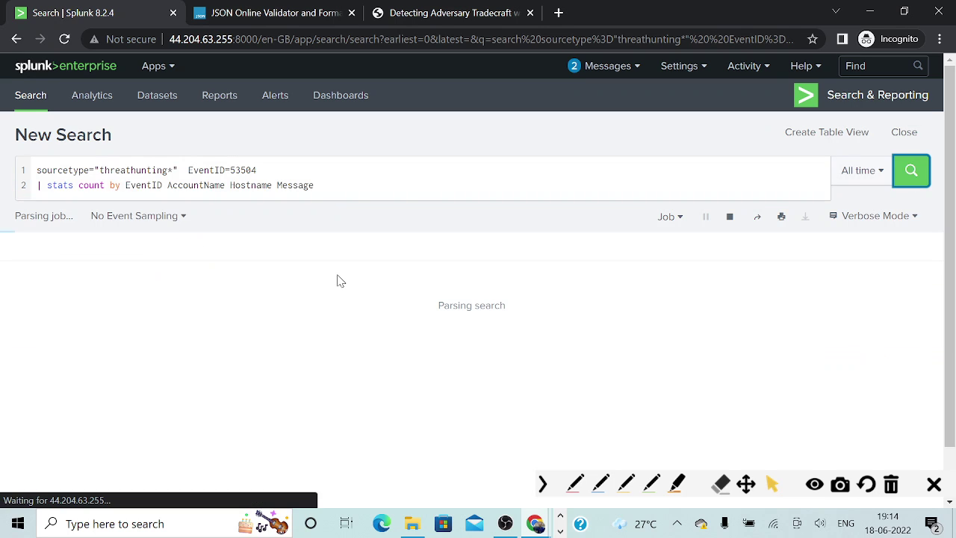